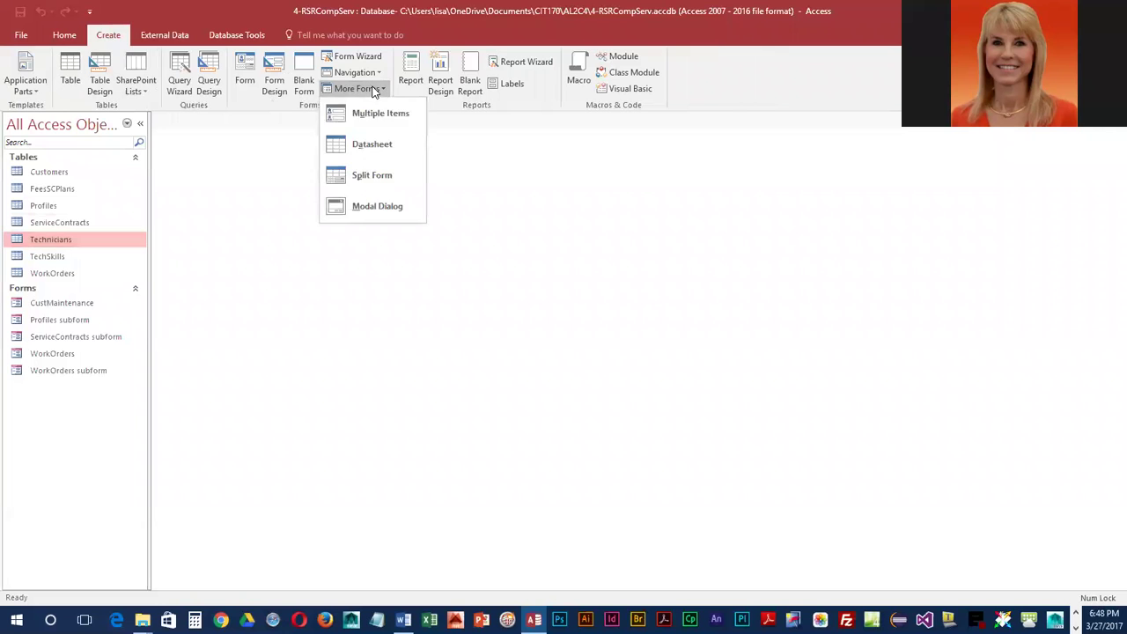
# - Create a Datasheet form from the Technicians table and switch it to Design view
pyautogui.click(396, 152)
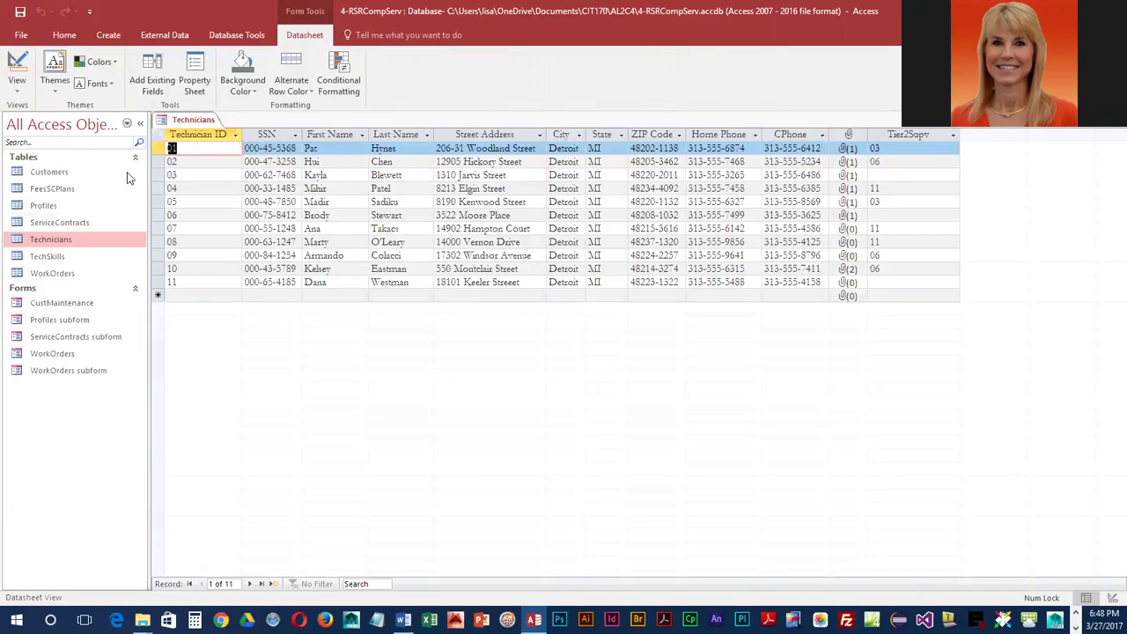
pyautogui.click(17, 91)
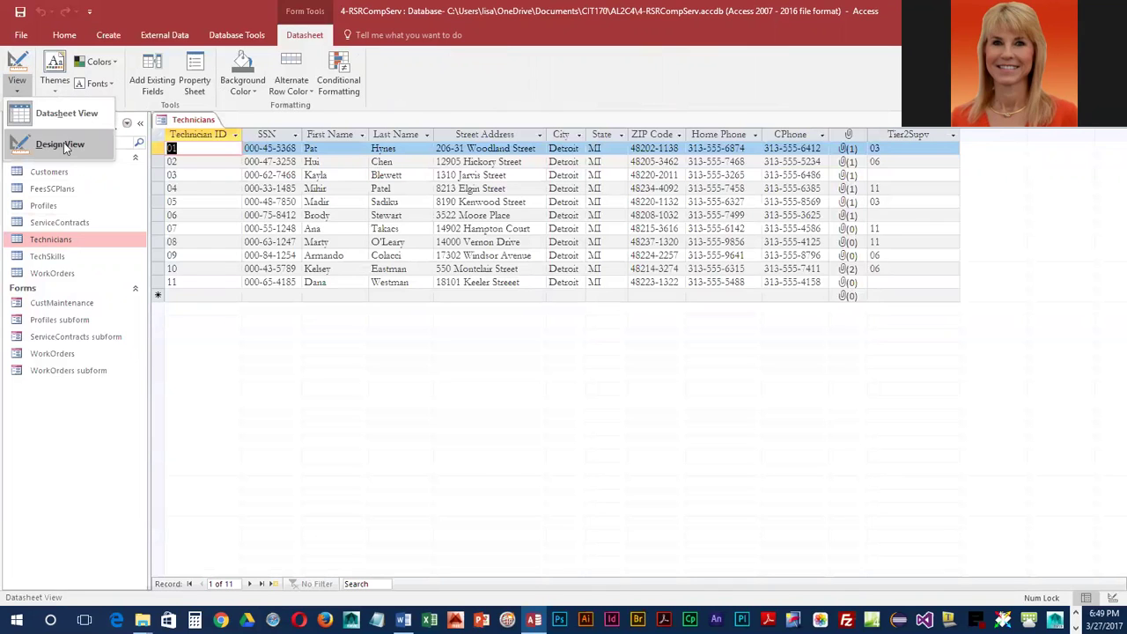
pyautogui.click(40, 143)
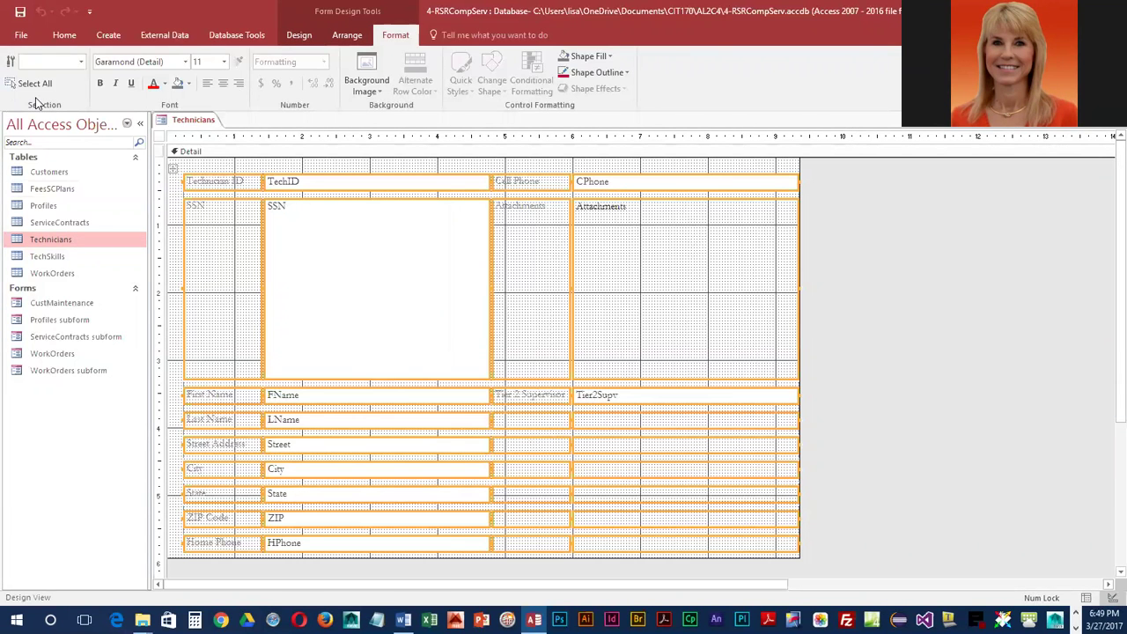
pyautogui.click(298, 36)
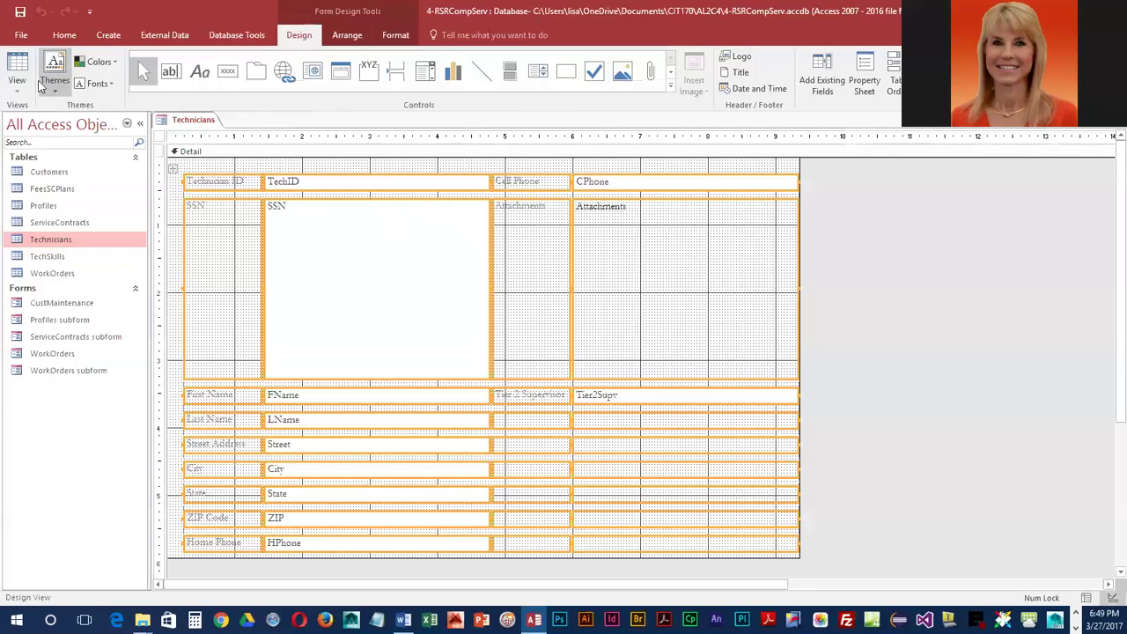
pyautogui.click(17, 64)
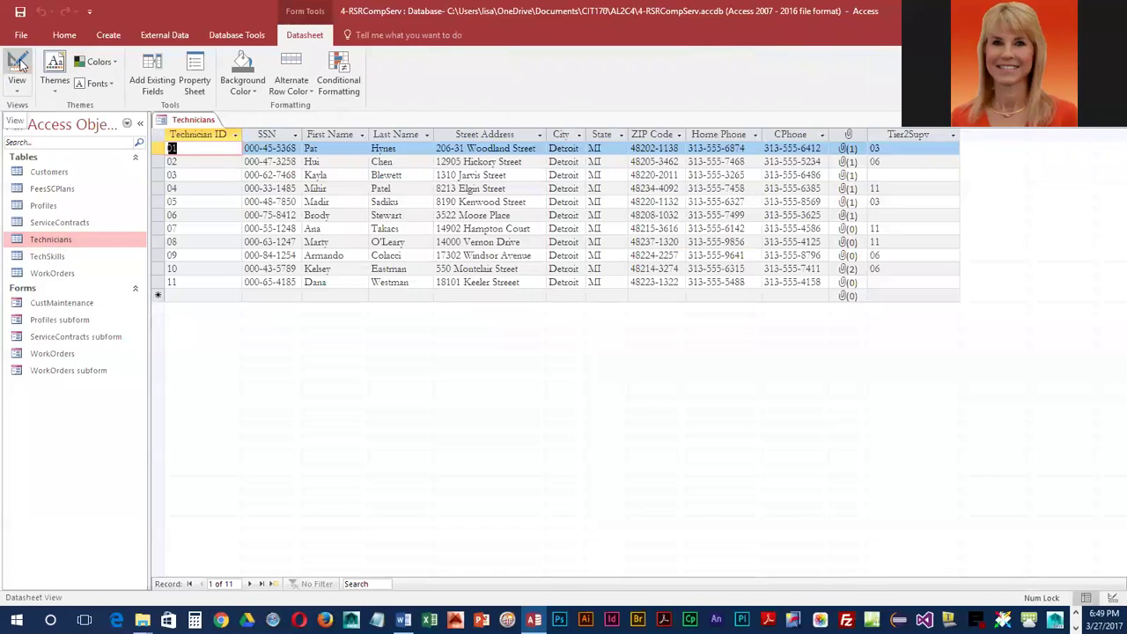
pyautogui.click(18, 63)
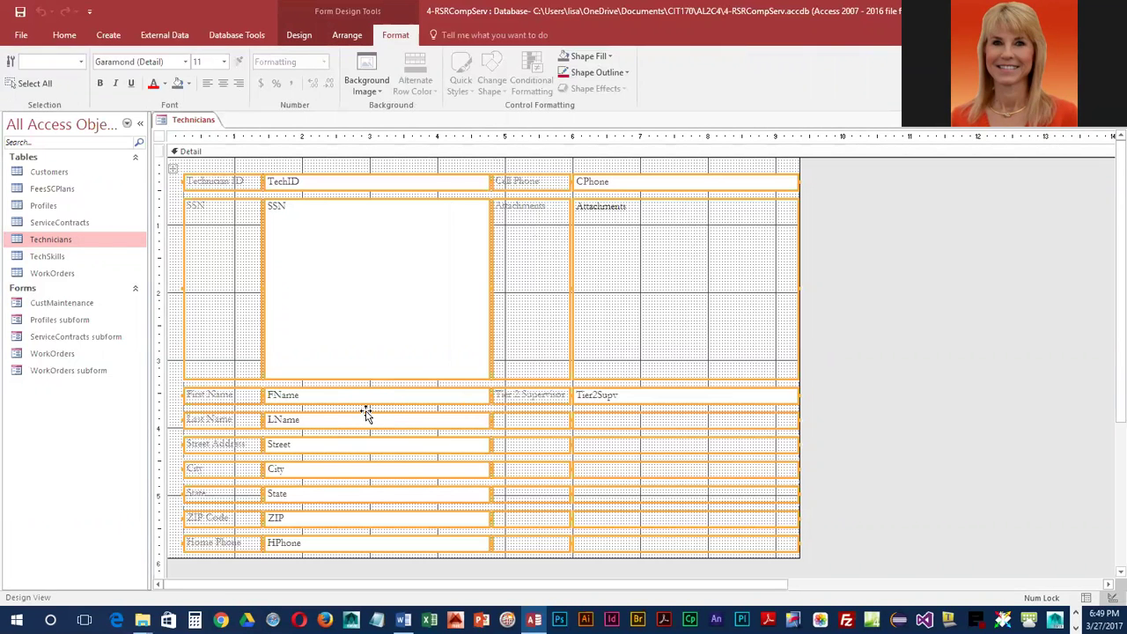
# - Set the Allow Deletions property of the whole Technicians form to No
pyautogui.click(161, 139)
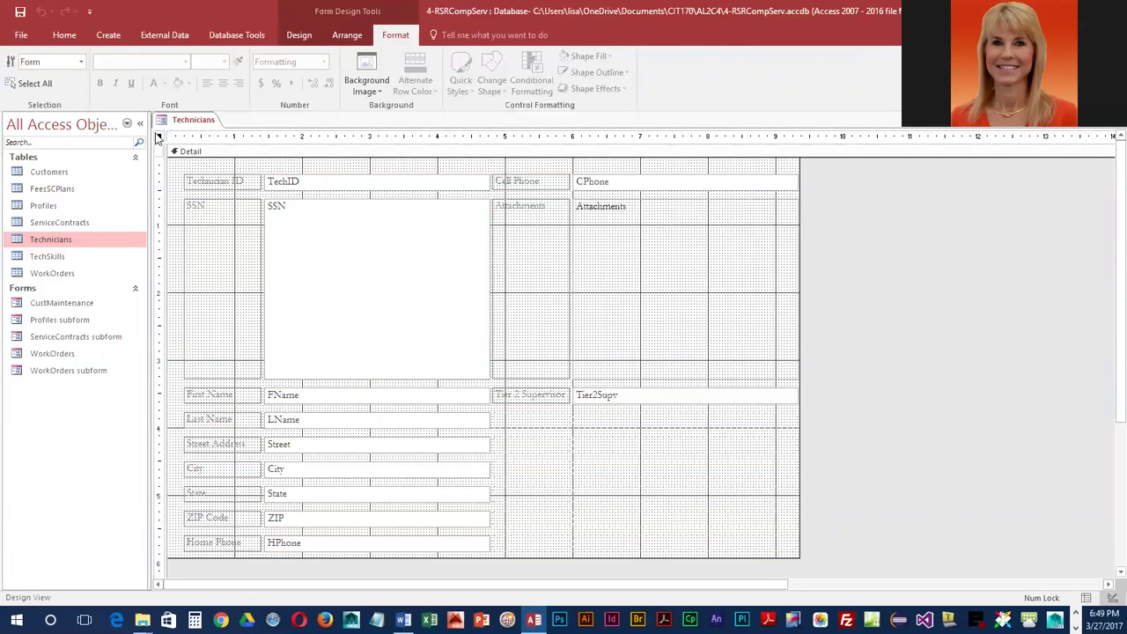
pyautogui.click(300, 35)
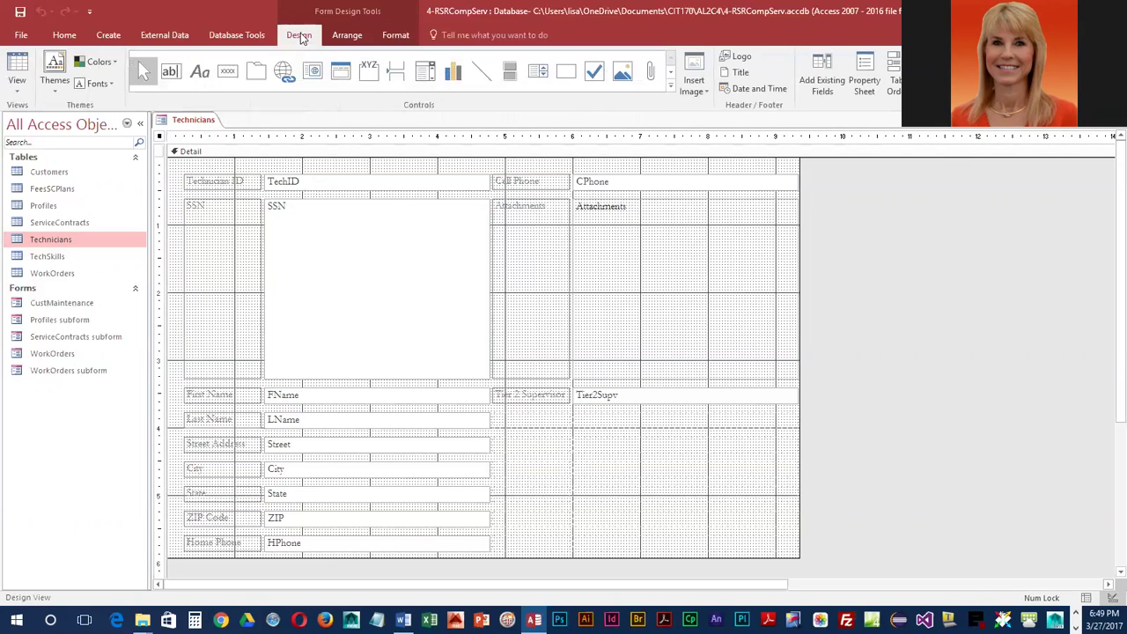
pyautogui.click(860, 85)
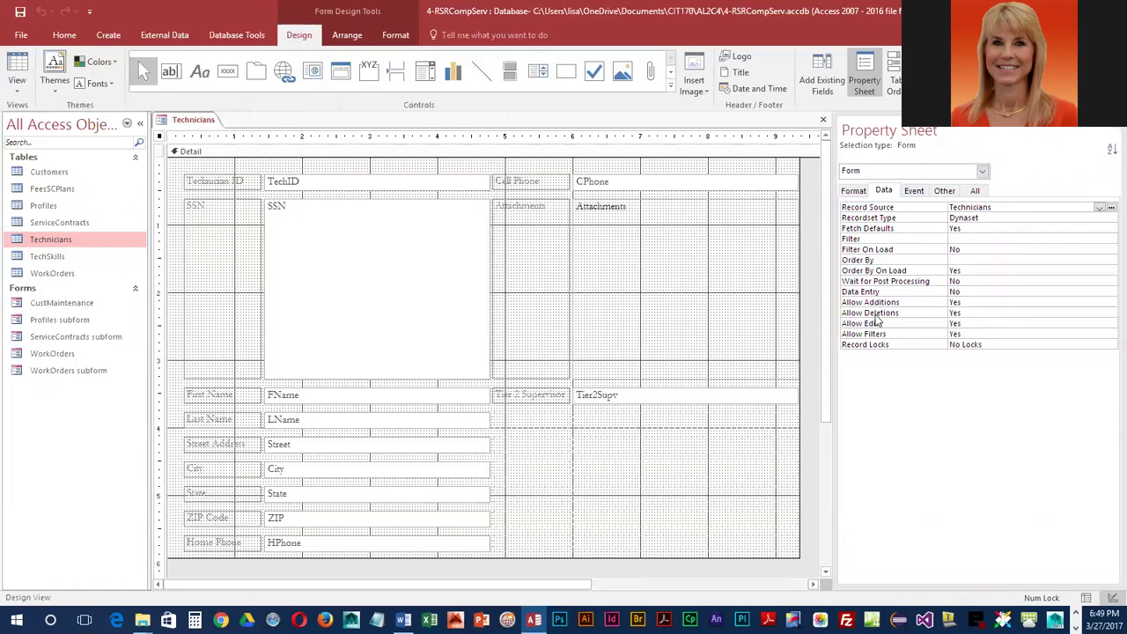
pyautogui.click(949, 313)
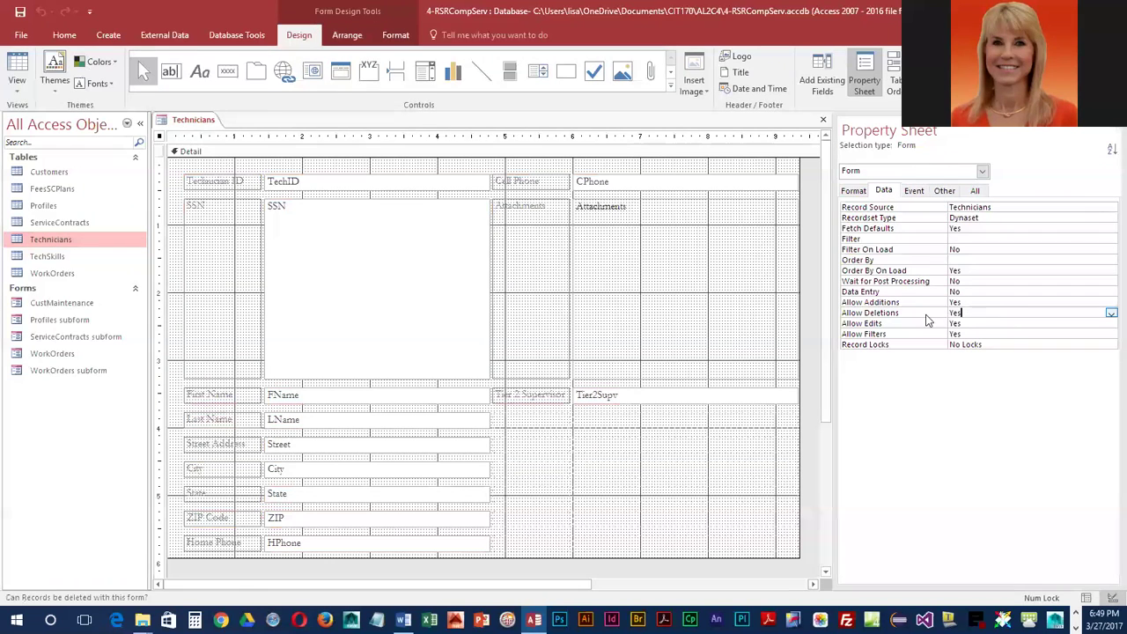
pyautogui.click(1109, 315)
pyautogui.click(1097, 332)
# - Compare the data properties of the SSN text box with those of the whole form, and close the property sheet
pyautogui.click(160, 138)
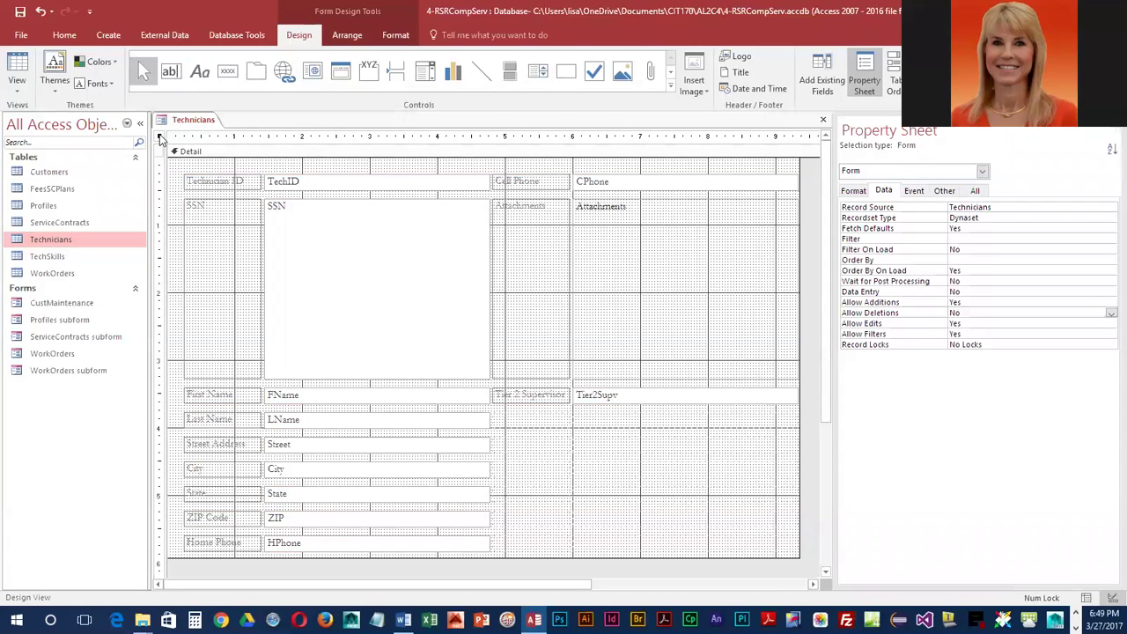
pyautogui.click(385, 250)
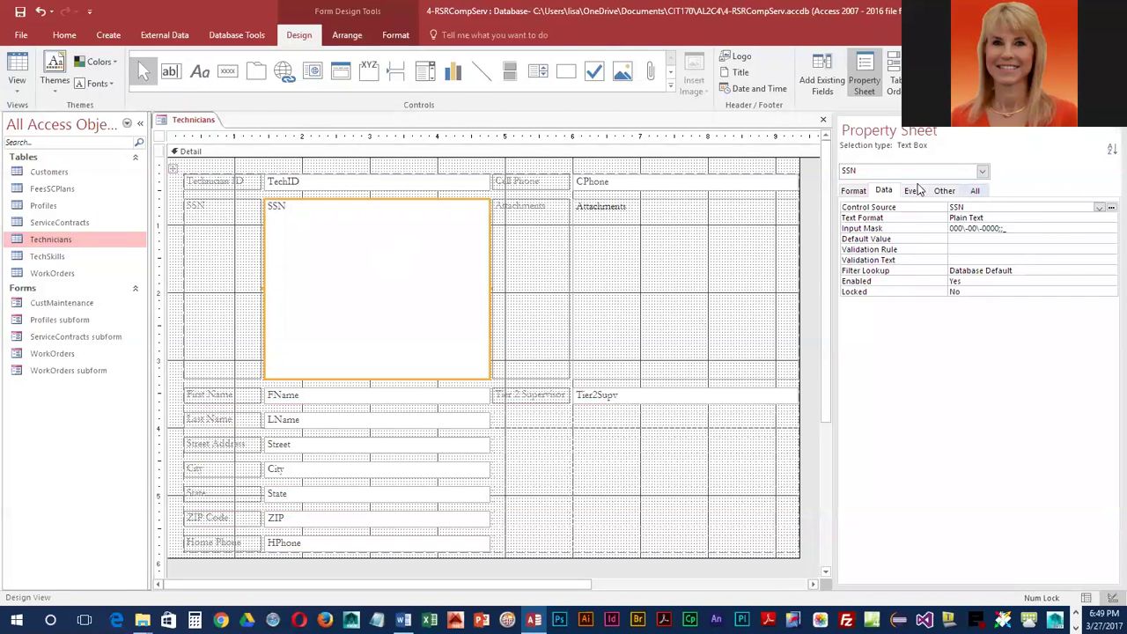
pyautogui.click(160, 137)
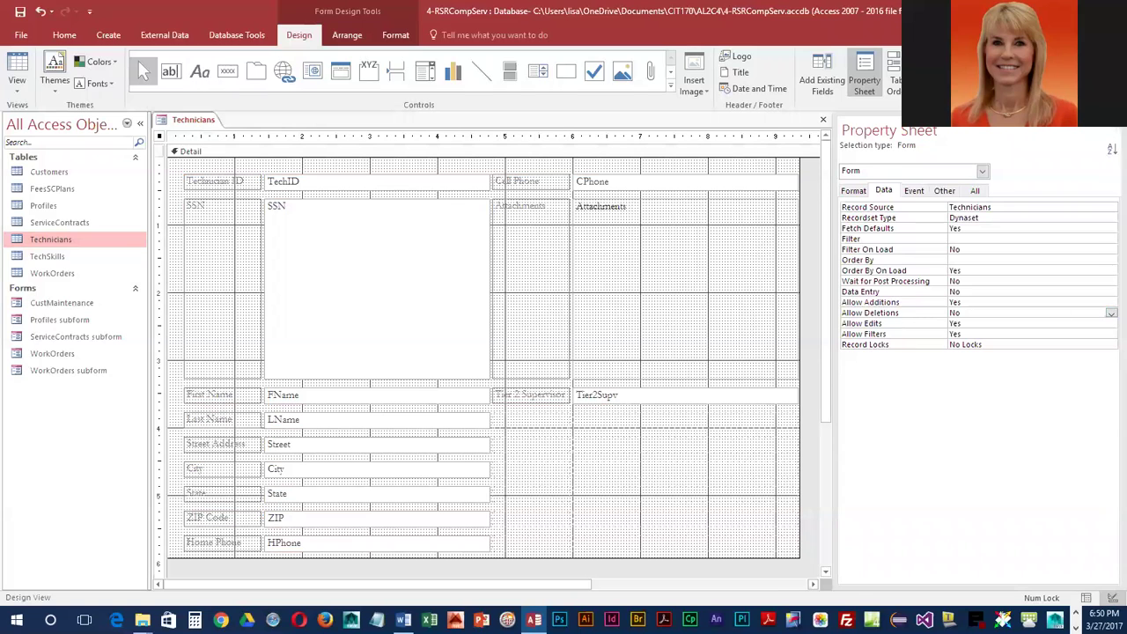
pyautogui.click(1113, 122)
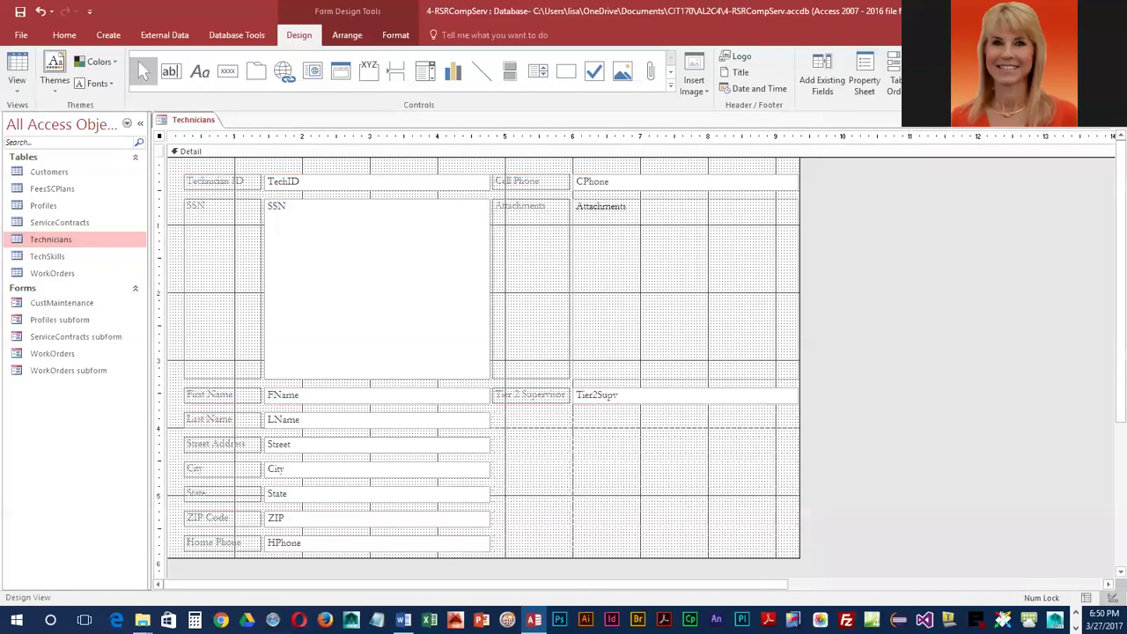
# - Save the form under the name Technicians and close it
pyautogui.click(21, 12)
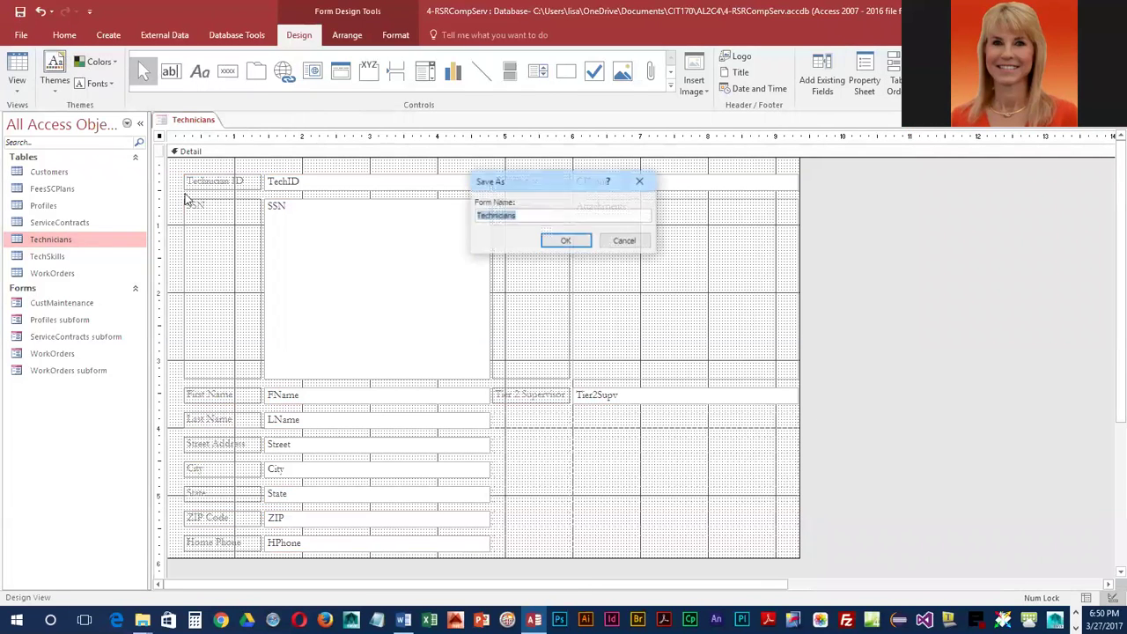
pyautogui.click(564, 242)
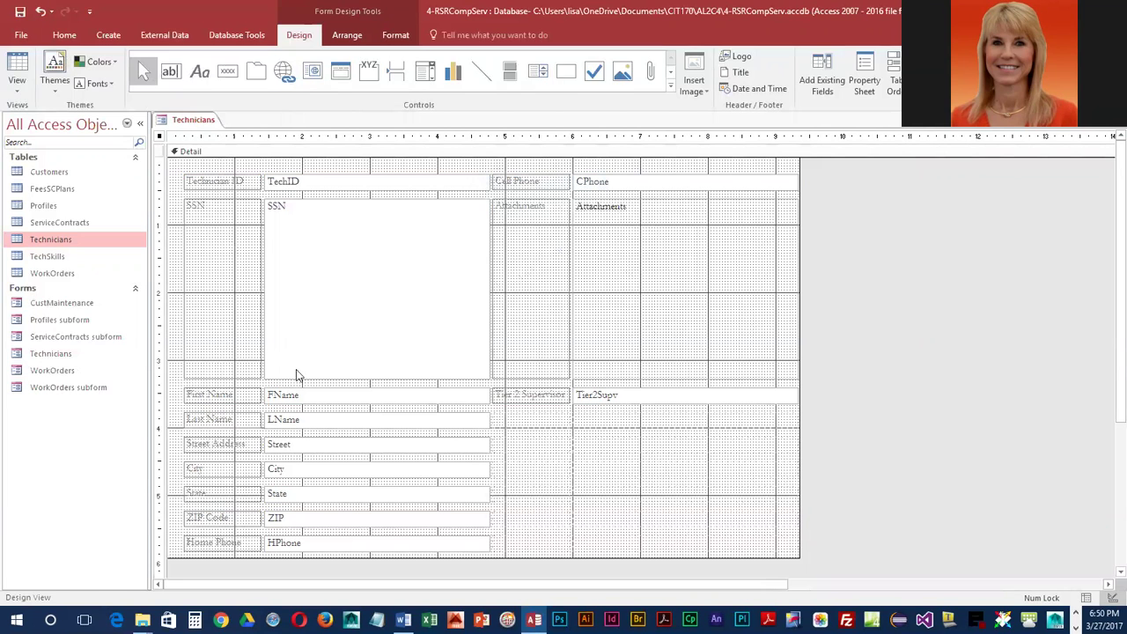
pyautogui.rightClick(201, 126)
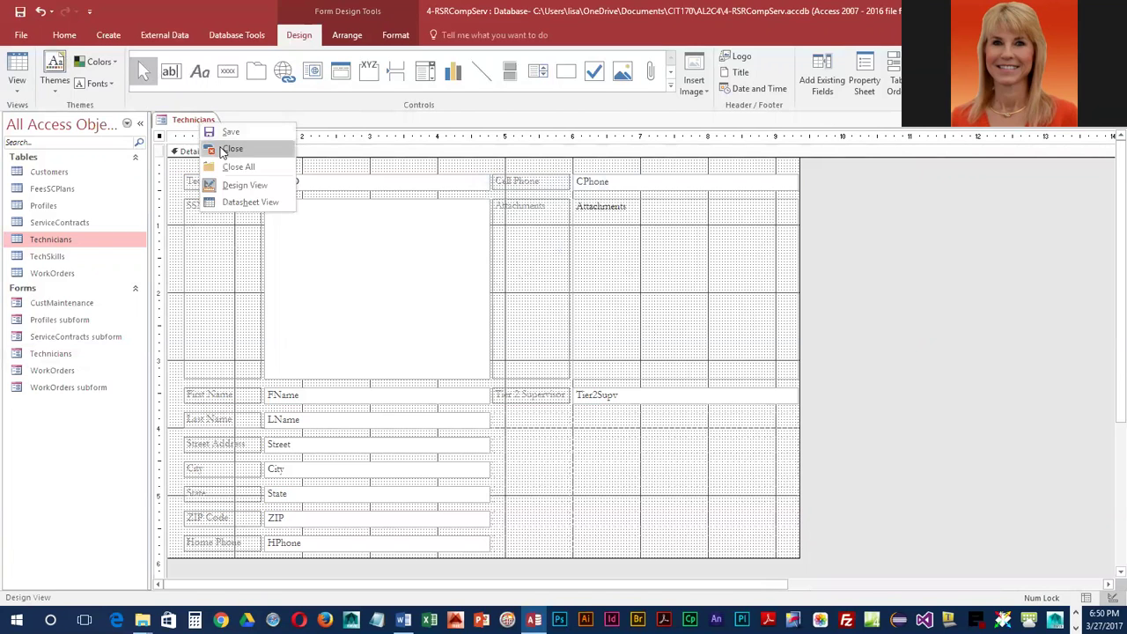
pyautogui.click(223, 150)
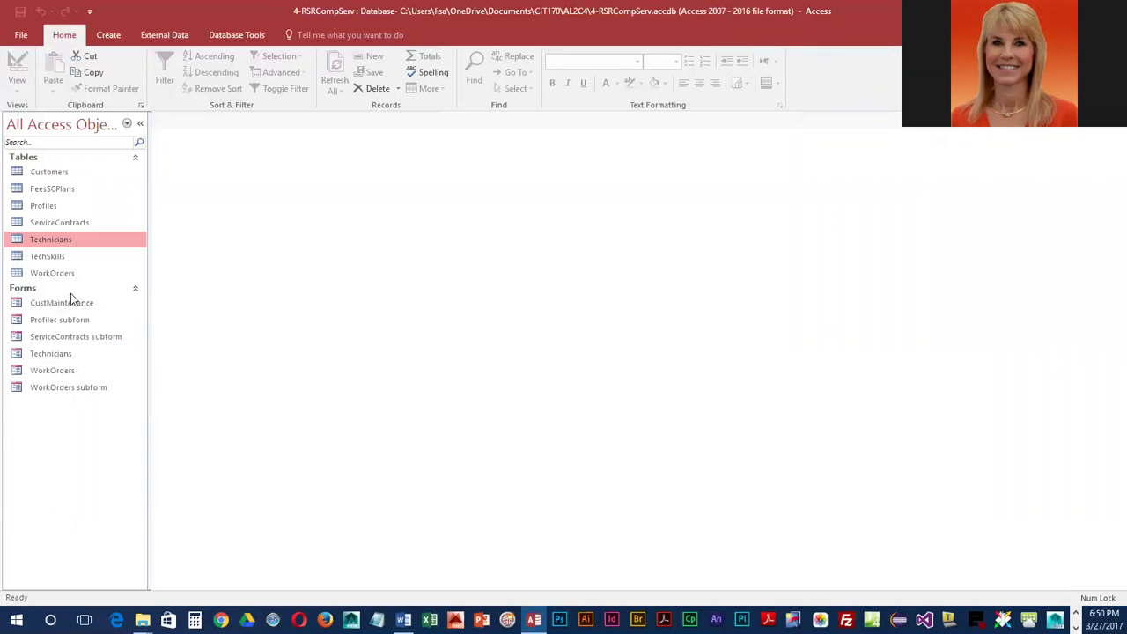
# - Open the Technicians form and select the first record to check whether the Delete command is available
pyautogui.doubleClick(18, 356)
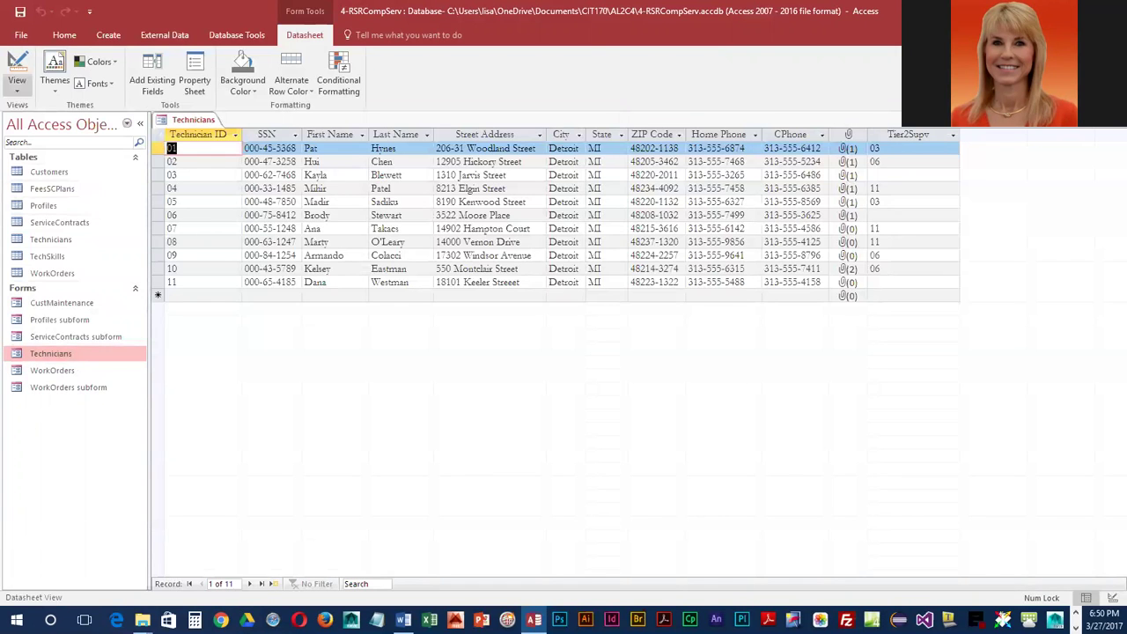
pyautogui.click(272, 154)
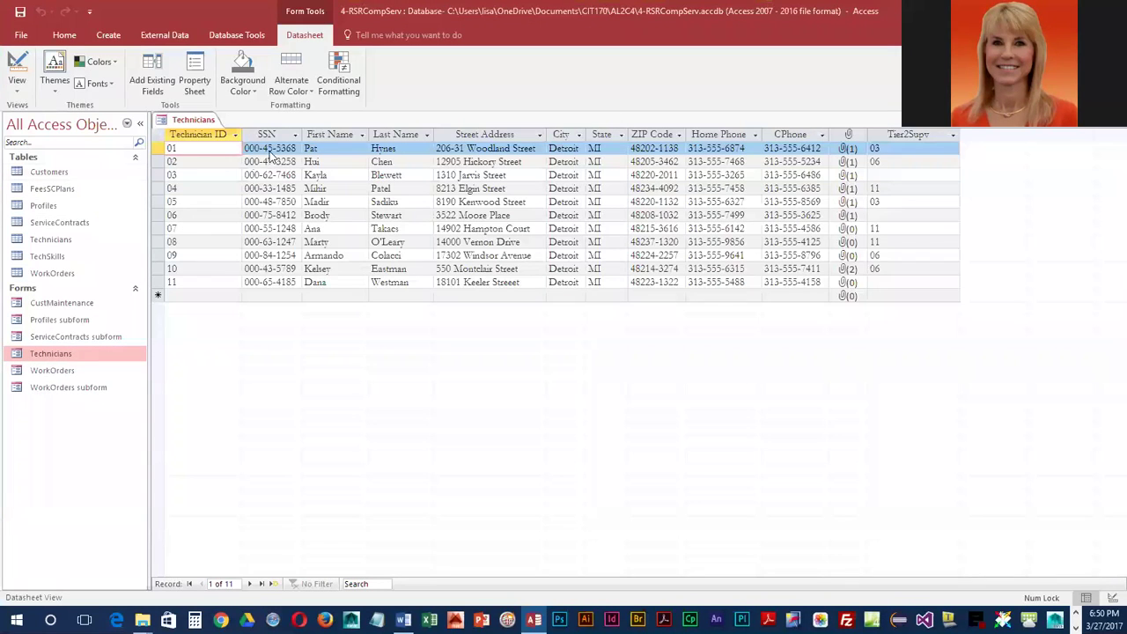
pyautogui.click(158, 149)
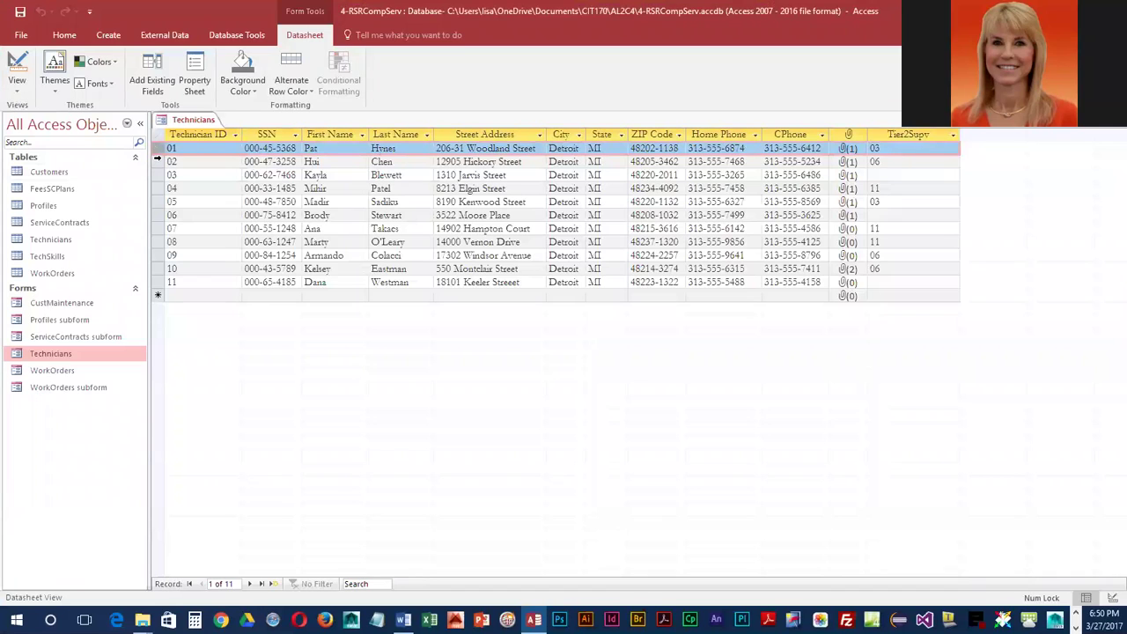
pyautogui.click(69, 37)
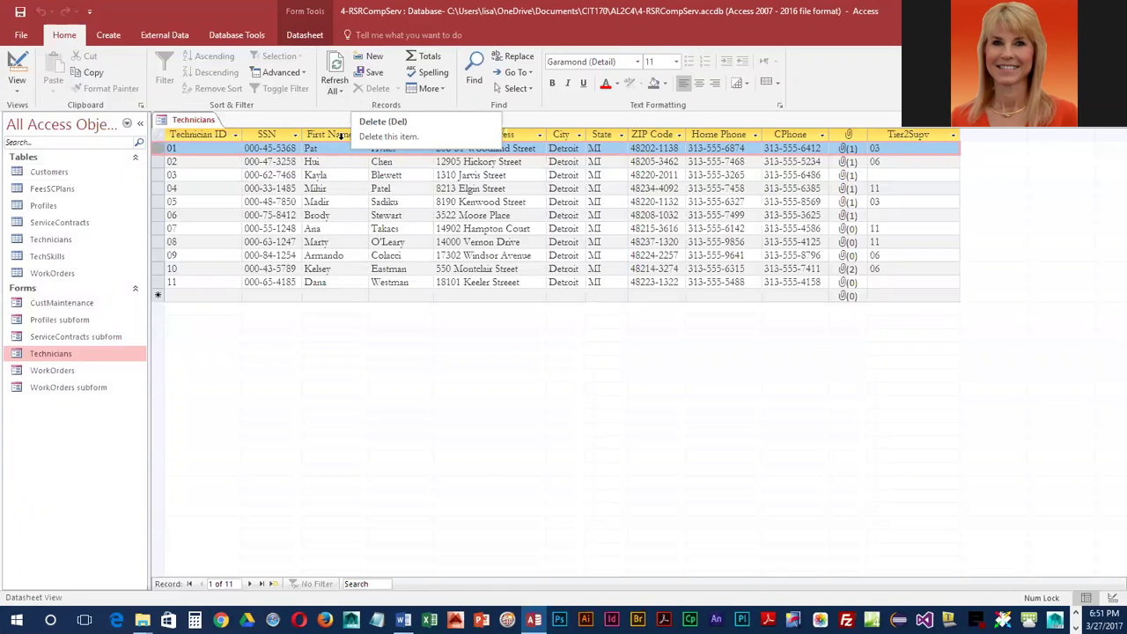
# - Fit the widths of all datasheet columns in the Technicians form to their contents, and save and close the form
pyautogui.click(209, 133)
pyautogui.moveTo(208, 134); pyautogui.dragTo(906, 142)
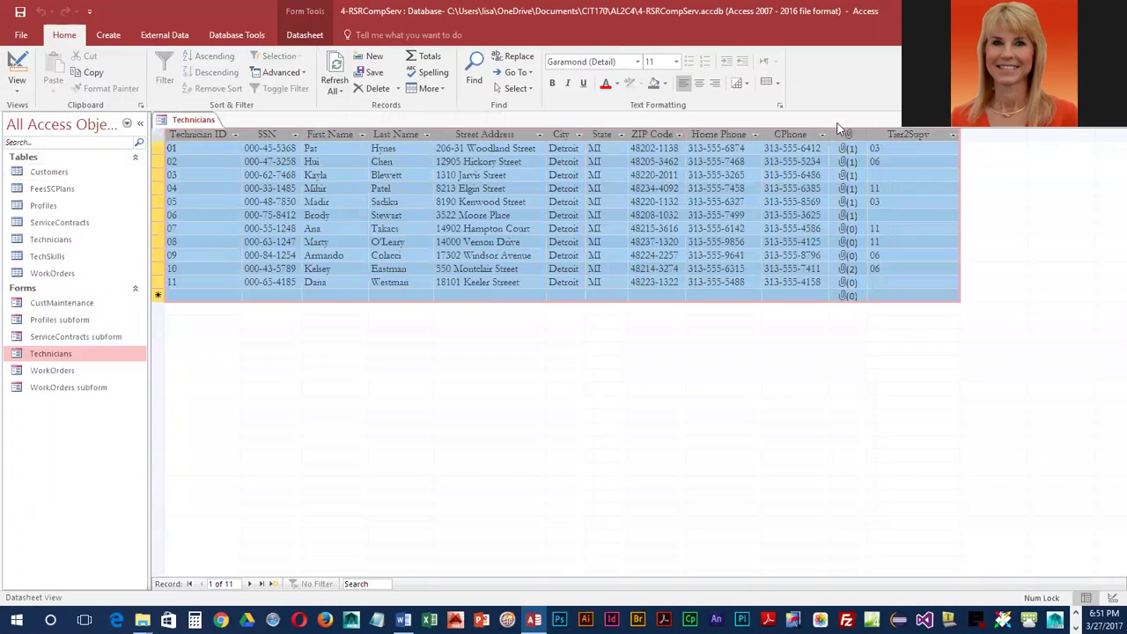
pyautogui.click(432, 89)
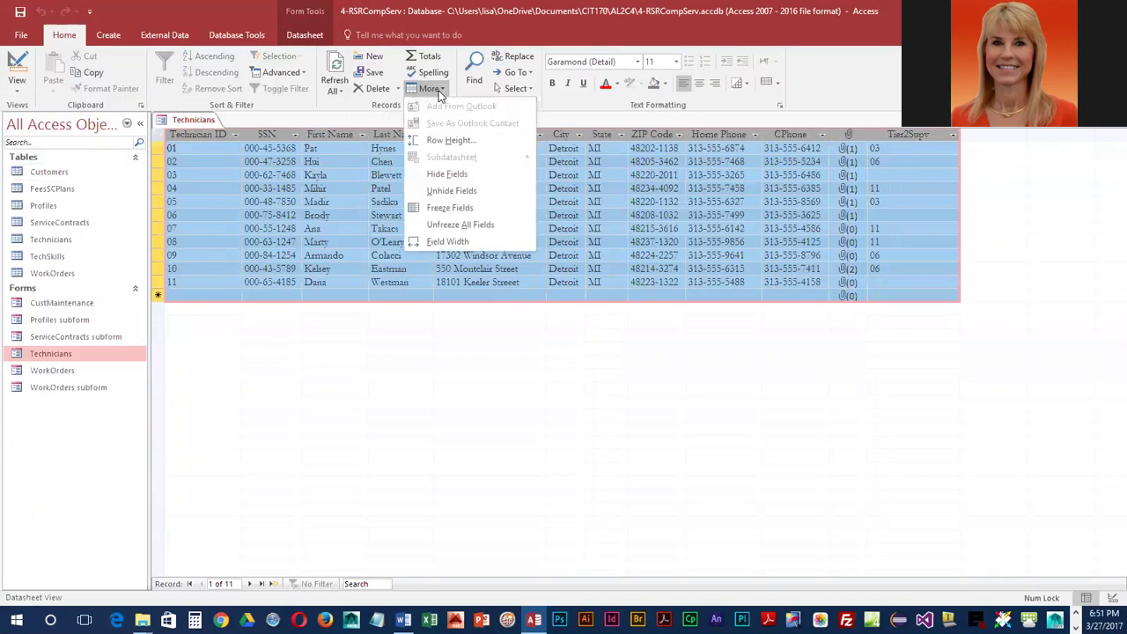
pyautogui.click(462, 240)
pyautogui.click(616, 246)
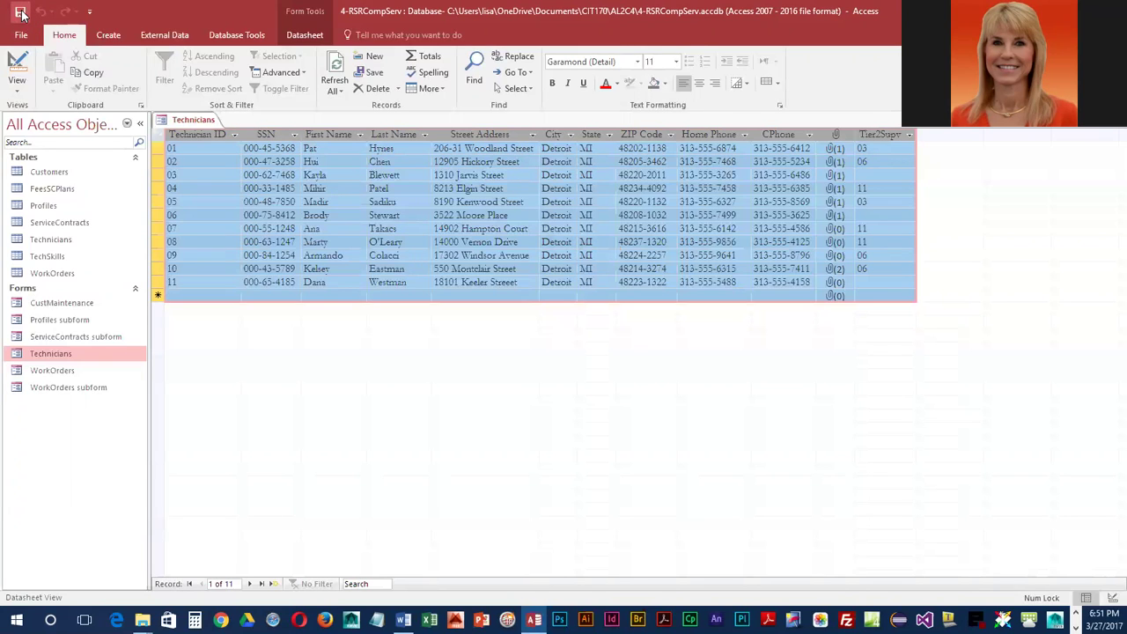
pyautogui.rightClick(199, 121)
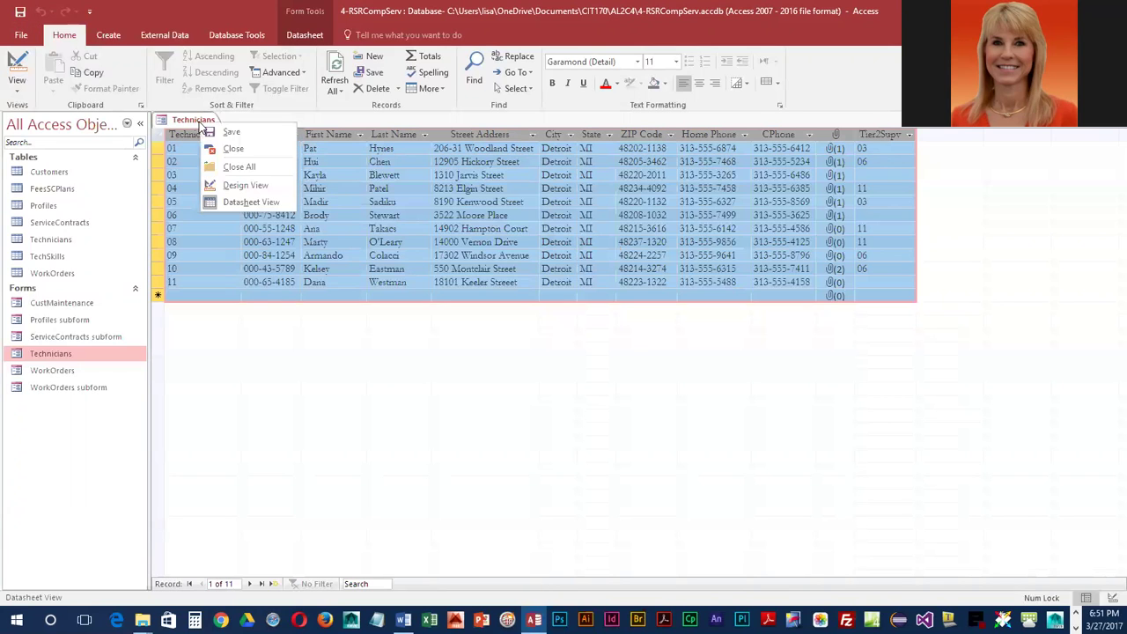
pyautogui.click(211, 152)
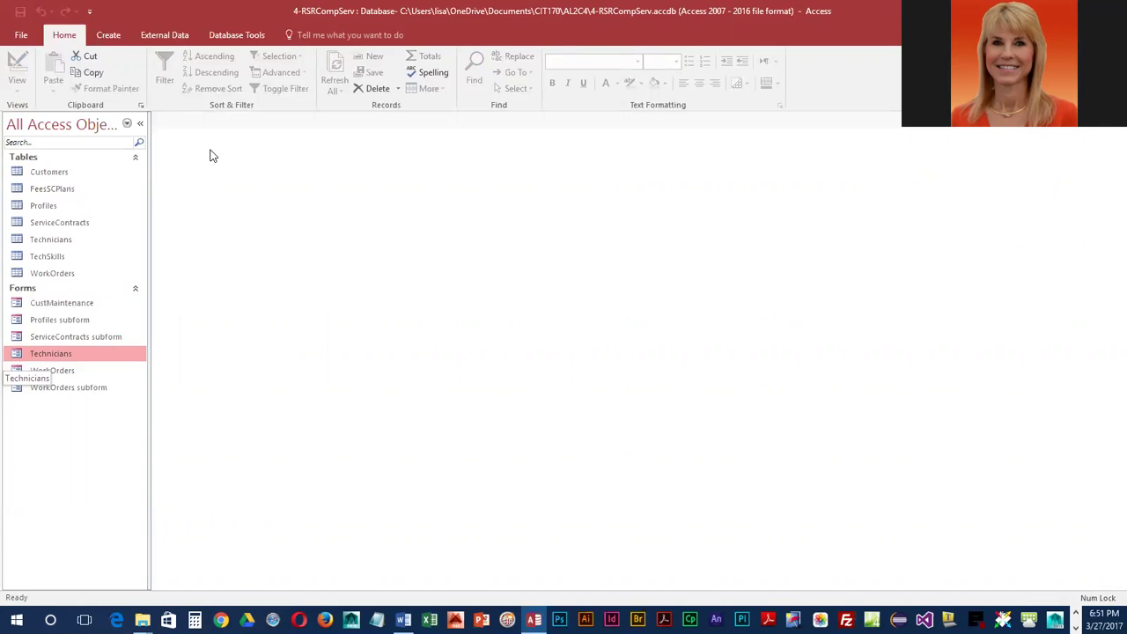
# - View the Technicians form in Layout view and Datasheet view, and close it
pyautogui.rightClick(55, 357)
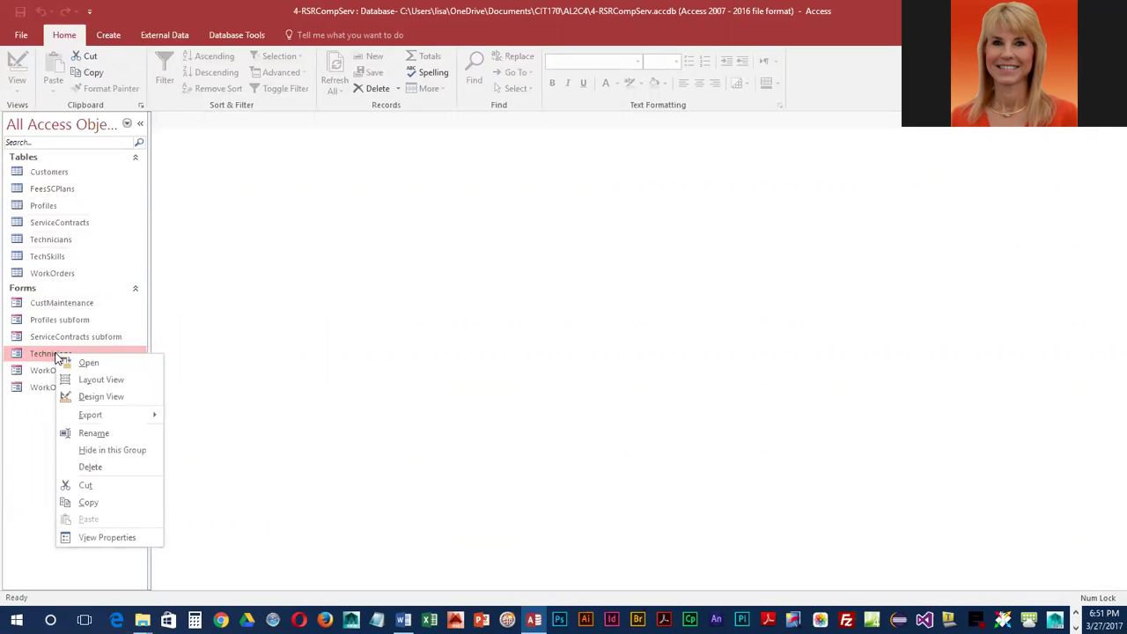
pyautogui.click(101, 379)
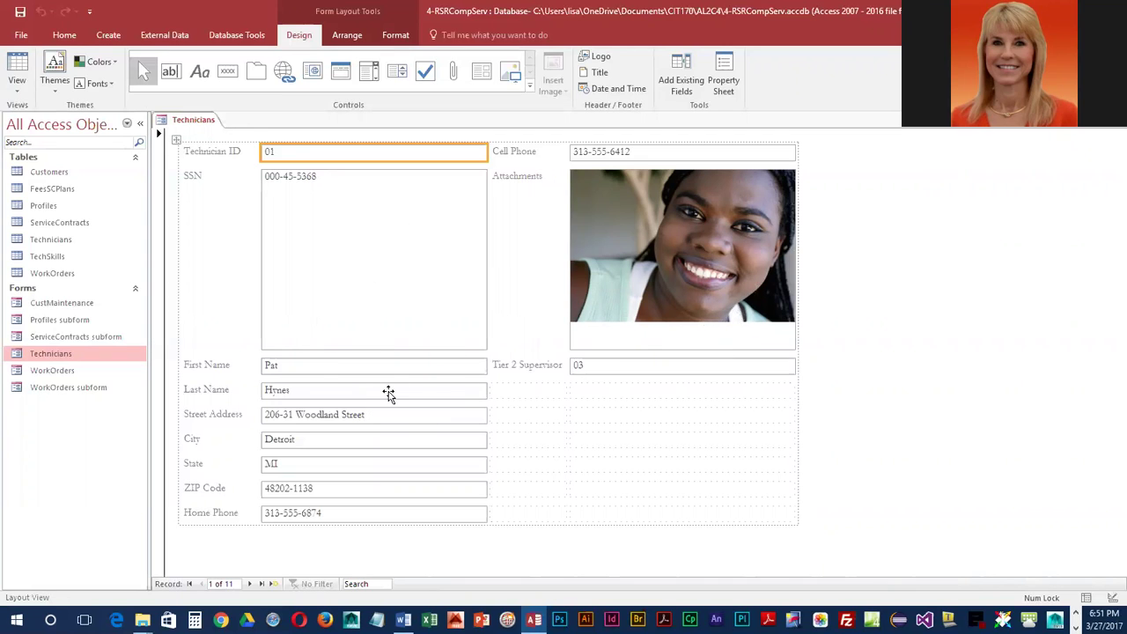
pyautogui.click(15, 86)
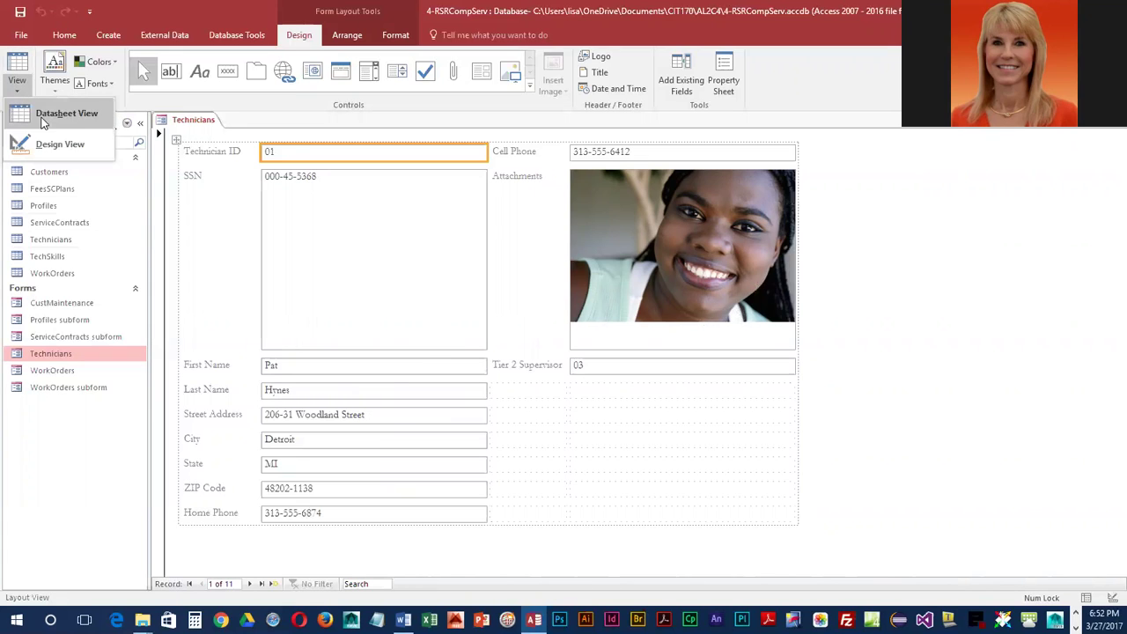
pyautogui.click(44, 115)
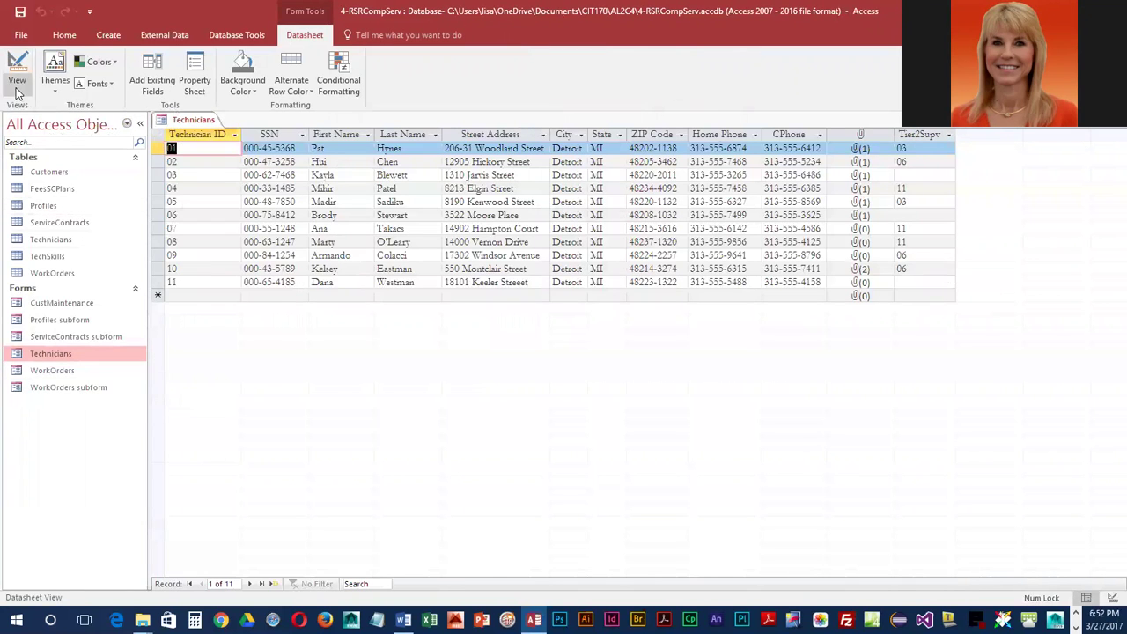
pyautogui.rightClick(182, 121)
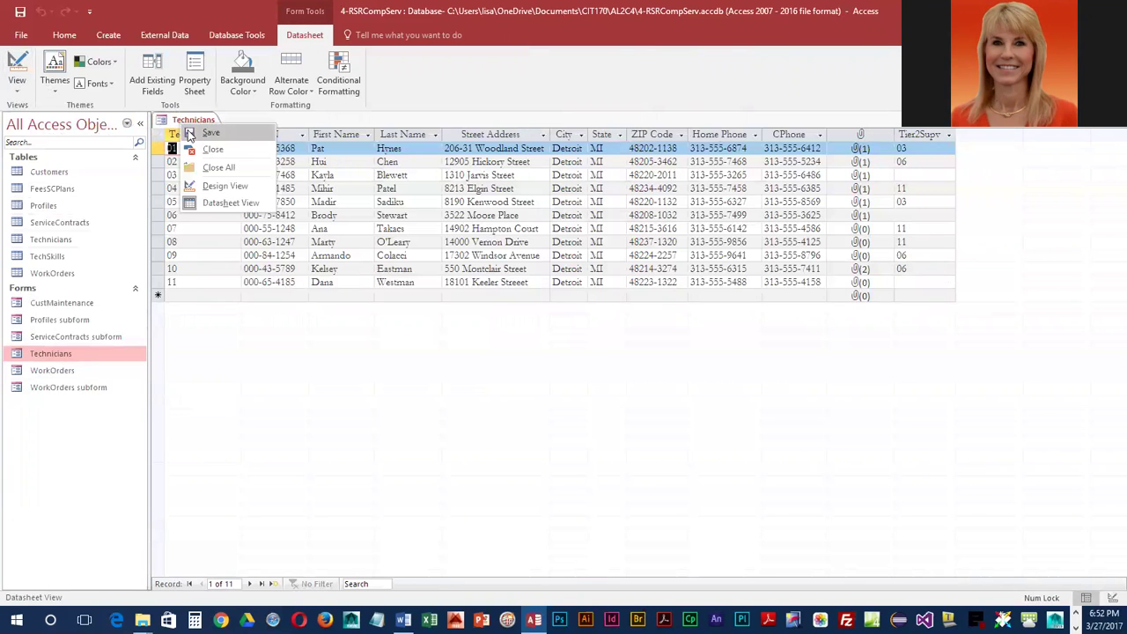
pyautogui.click(212, 150)
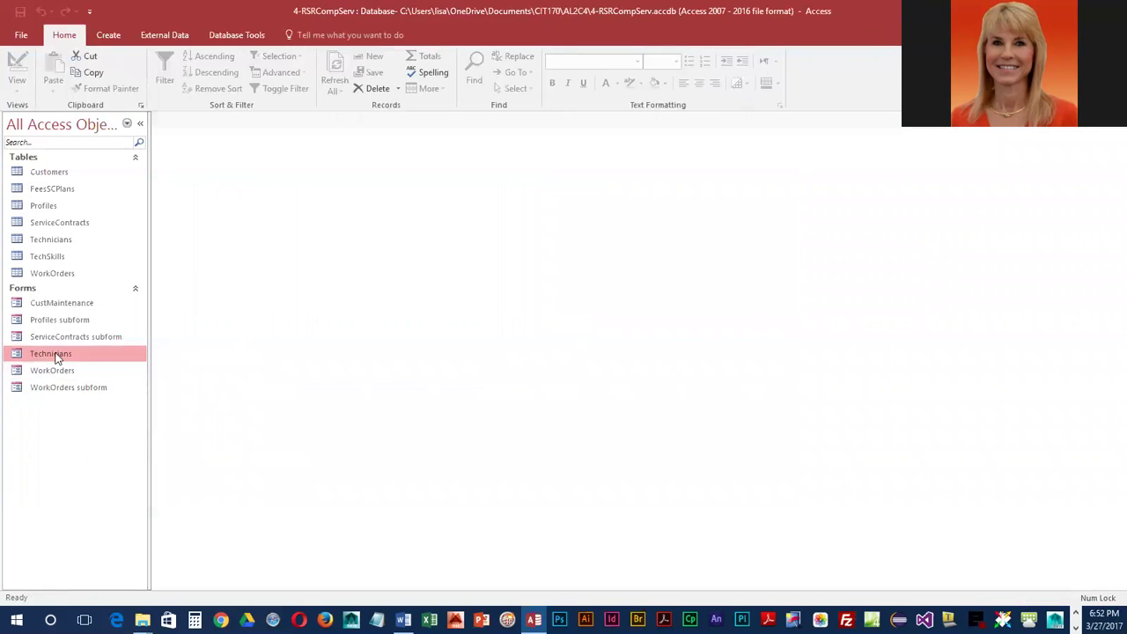
# - Reopen the Technicians form in Layout view
pyautogui.rightClick(56, 356)
pyautogui.click(101, 378)
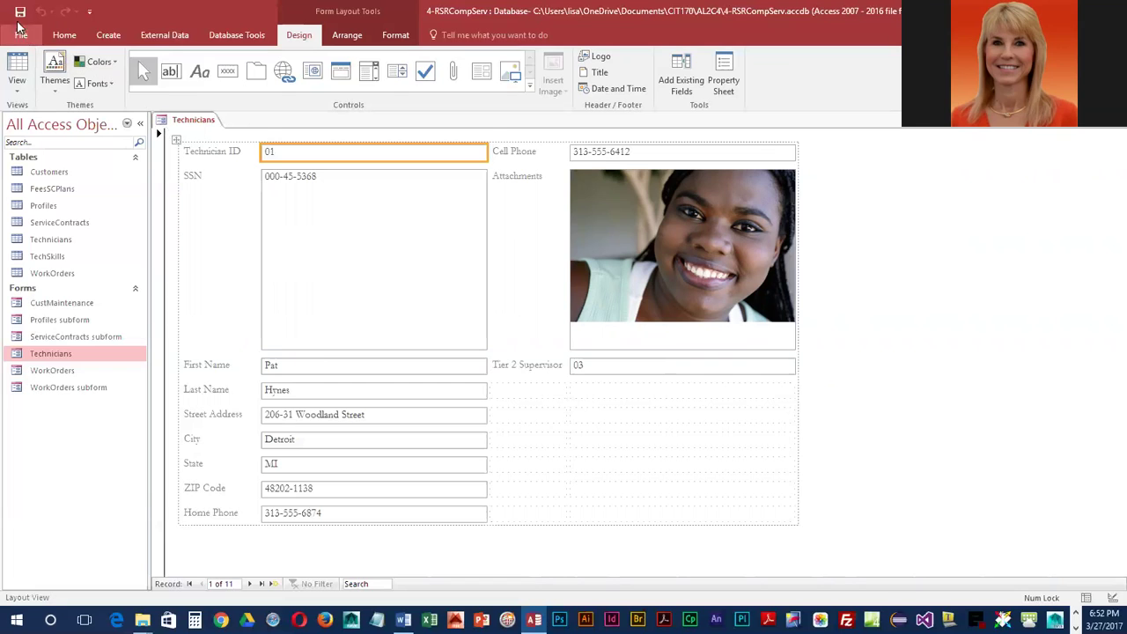
pyautogui.click(187, 122)
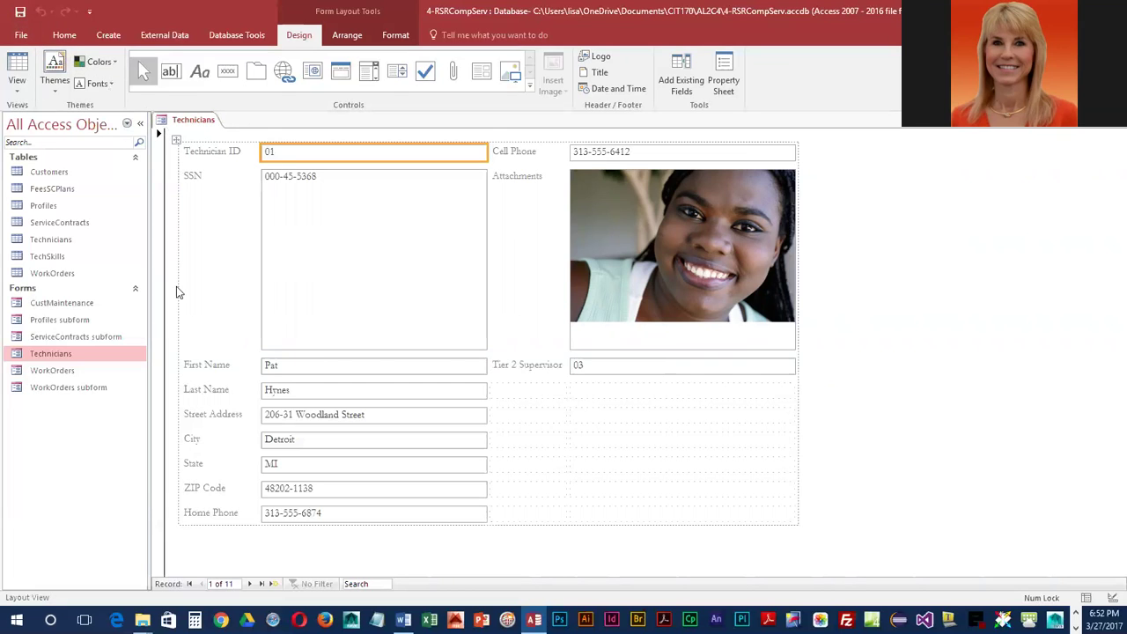